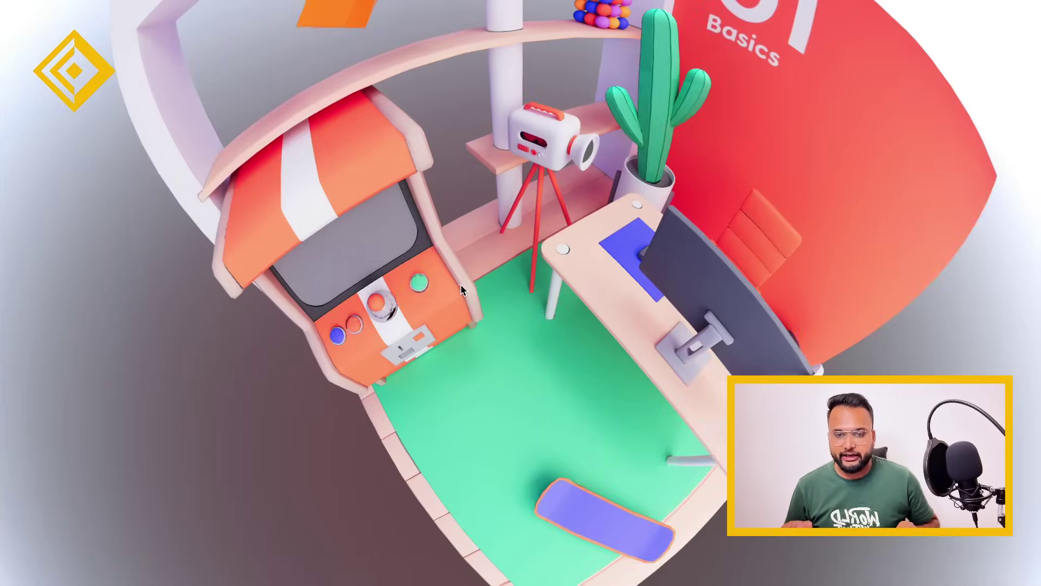
Step: View the 3D room demo full screen, orbit to the arcade machine, then focus the Nike shoe
click(460, 291)
drag(482, 153, 525, 205)
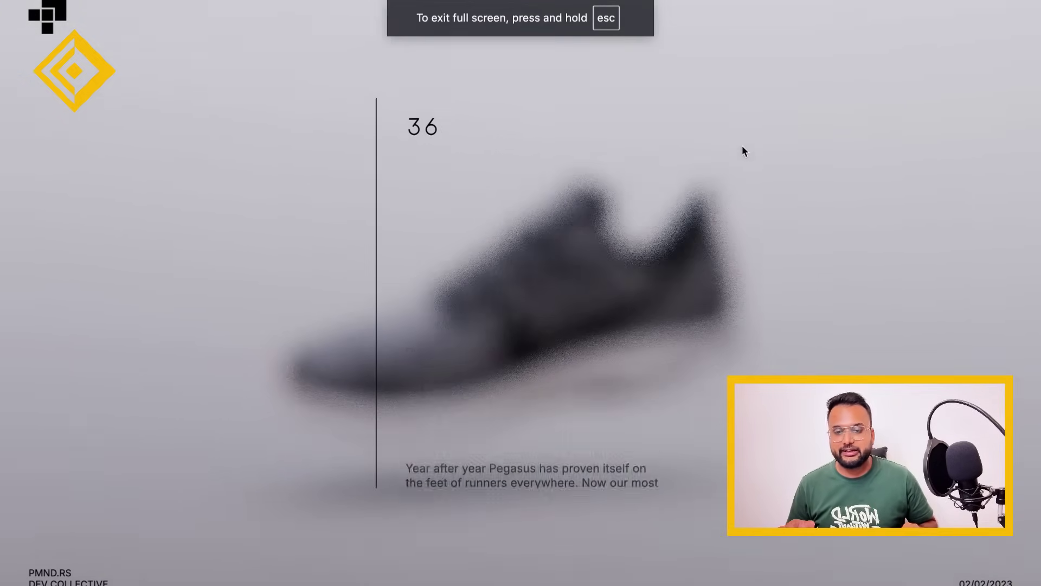
click(736, 129)
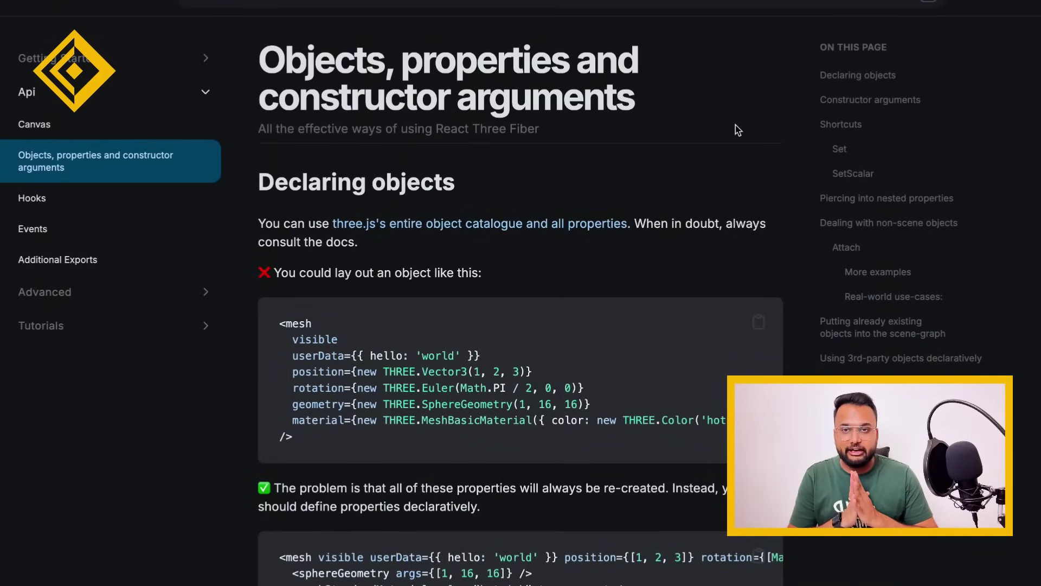
Step: Go from the Canvas API page to the Hooks page covering useThree
click(167, 127)
click(118, 204)
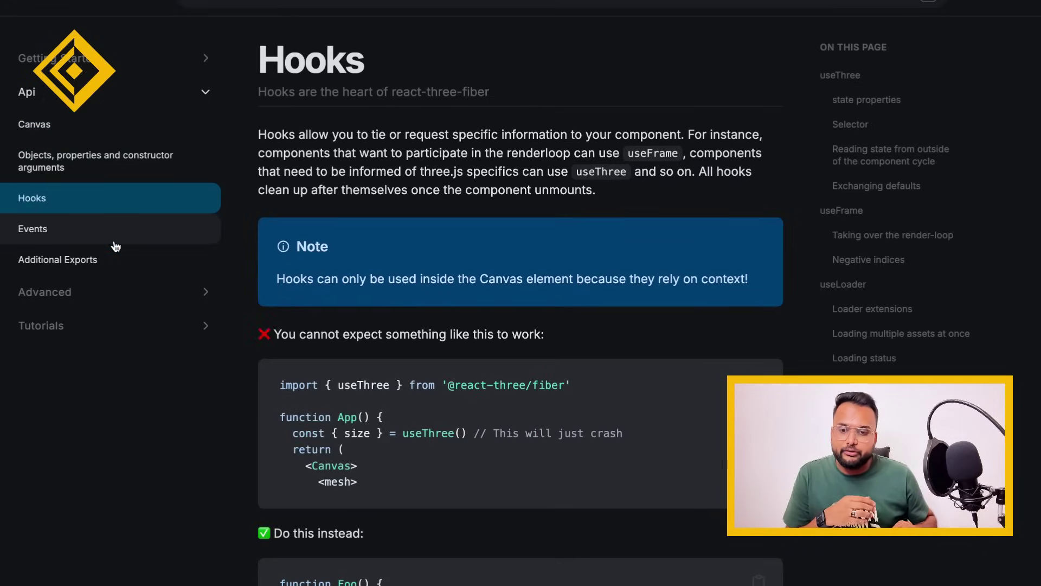
scroll(433, 396, down, 2)
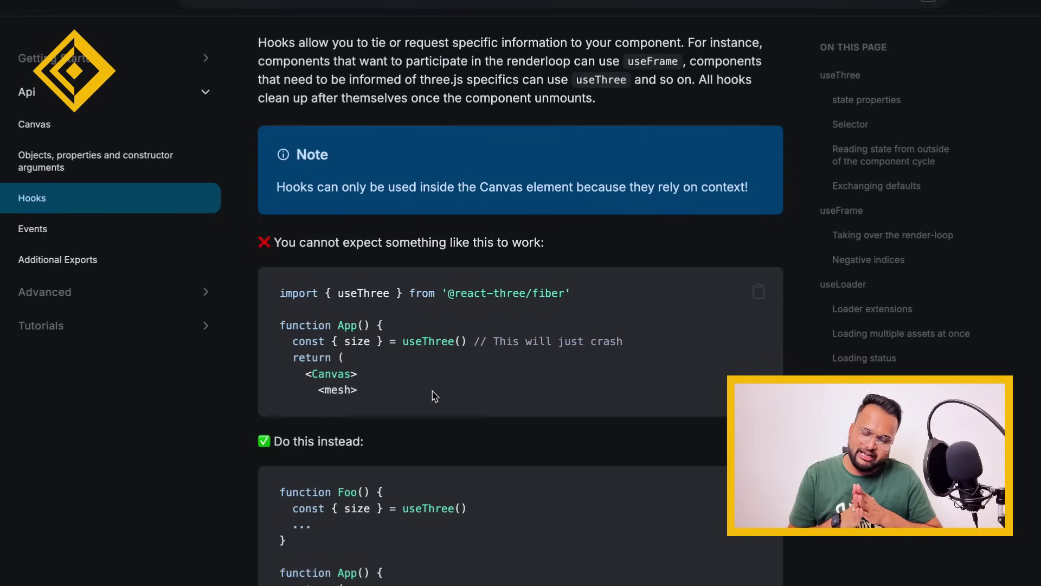
Step: Under Advanced, go via Performance pitfalls to Scaling performance's Level of detail section
click(152, 289)
click(154, 194)
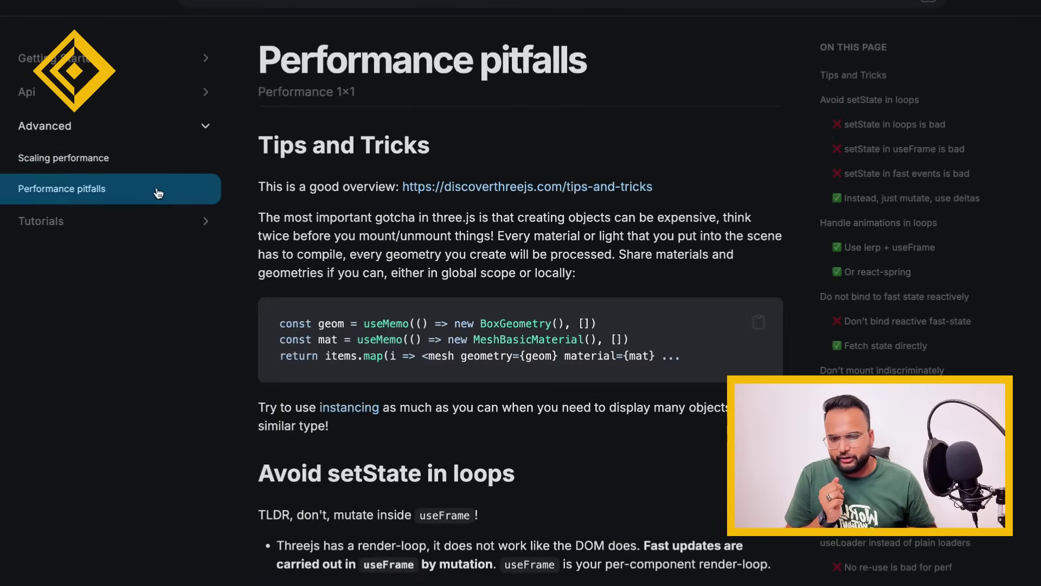
click(146, 156)
scroll(451, 416, down, 7)
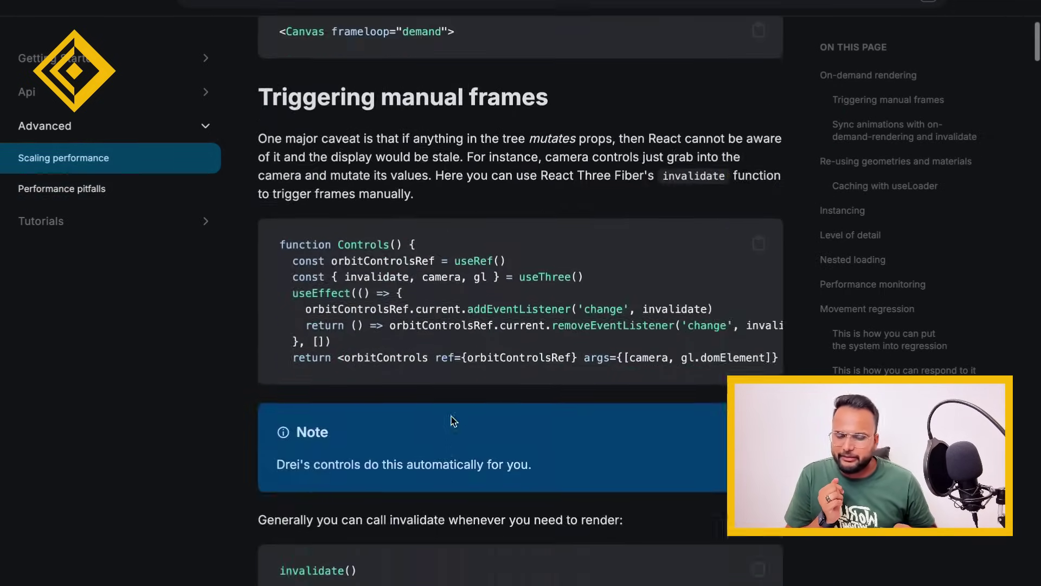
scroll(451, 416, down, 8)
scroll(451, 416, down, 5)
scroll(452, 416, down, 5)
scroll(451, 415, down, 5)
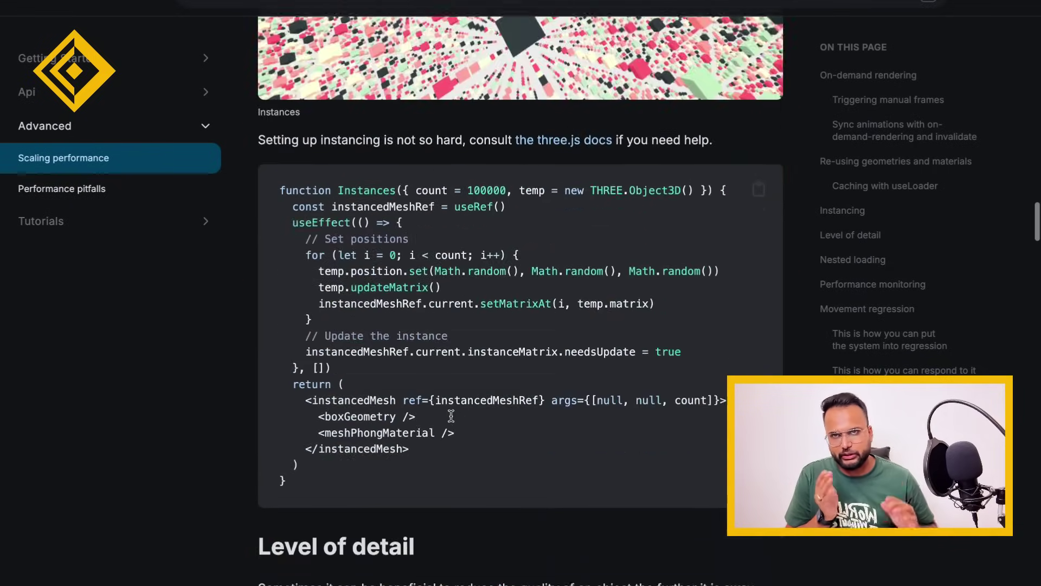
scroll(452, 416, down, 2)
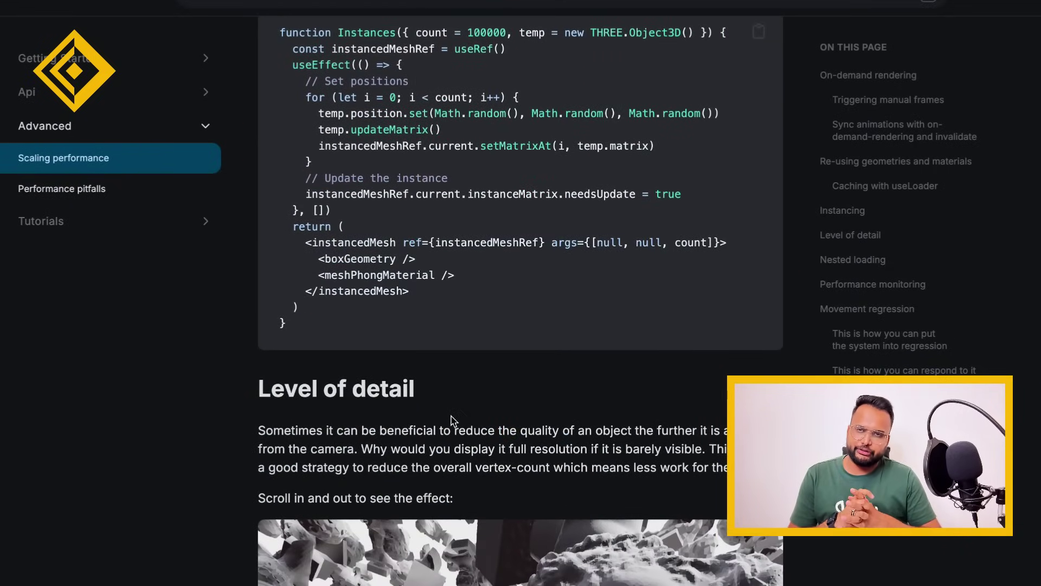